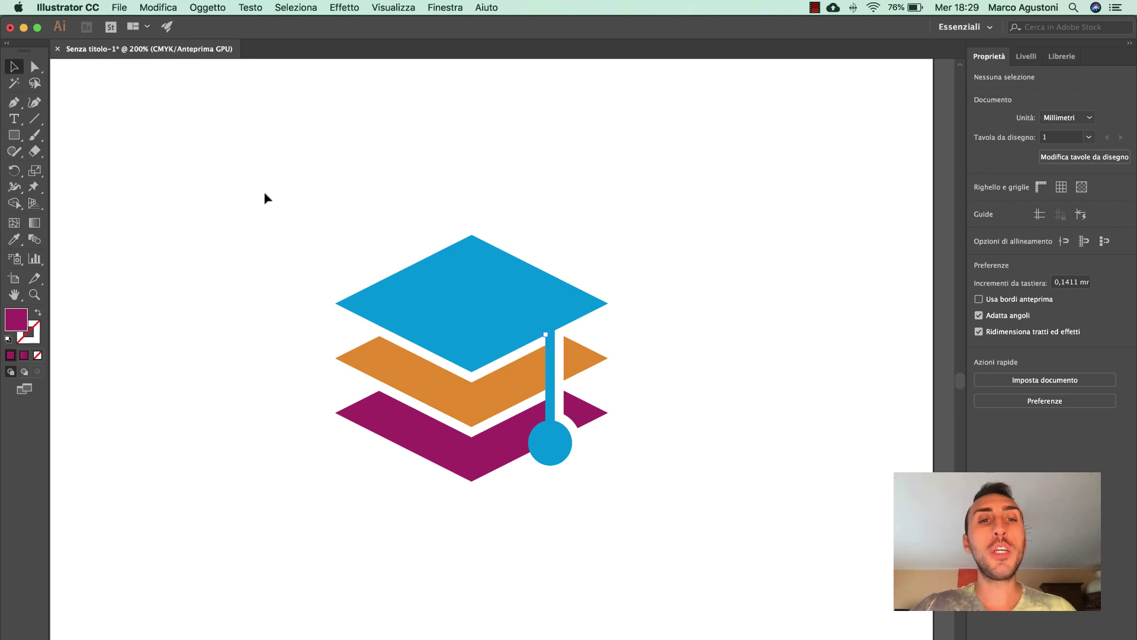
# Show the Colore panel beside the graduation-cap logo
pyautogui.moveTo(264, 191); pyautogui.dragTo(638, 502)
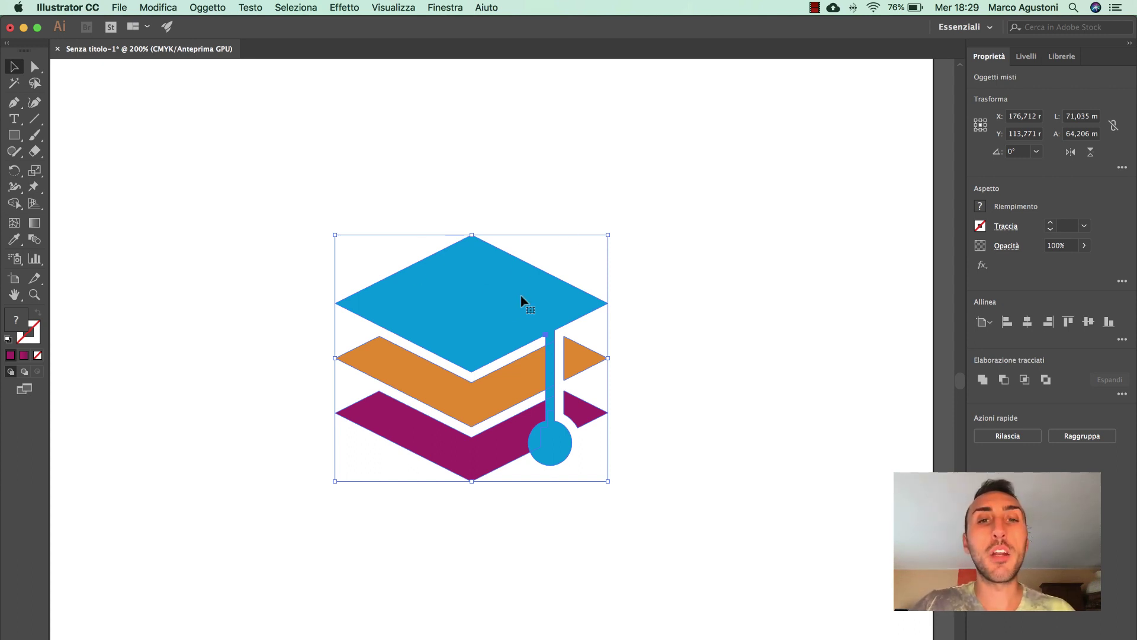
pyautogui.click(683, 259)
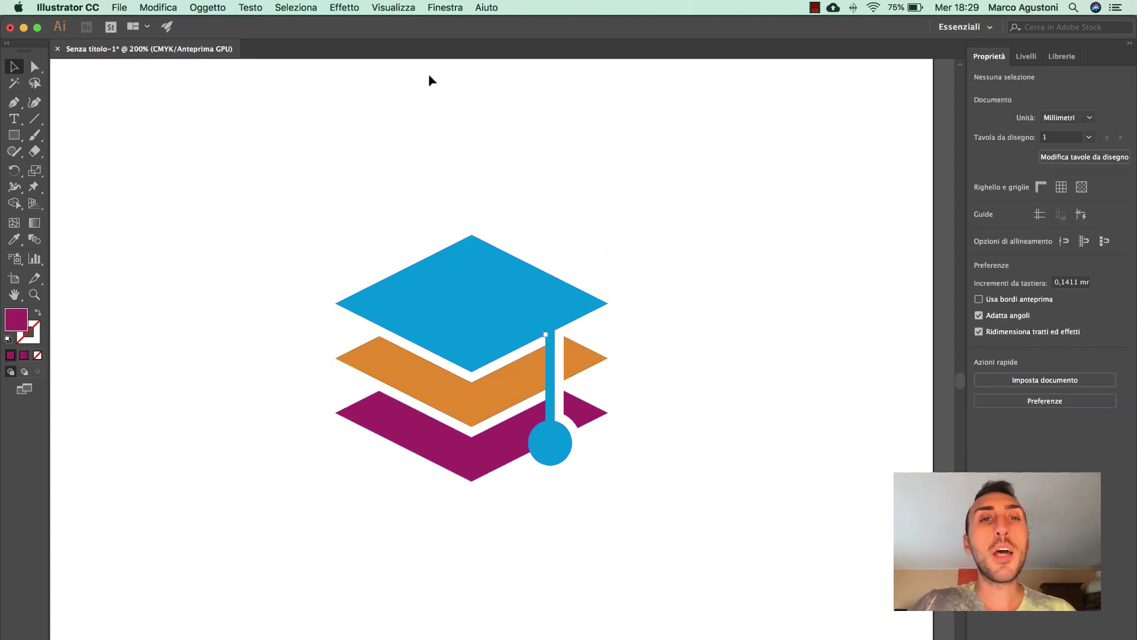
pyautogui.click(444, 8)
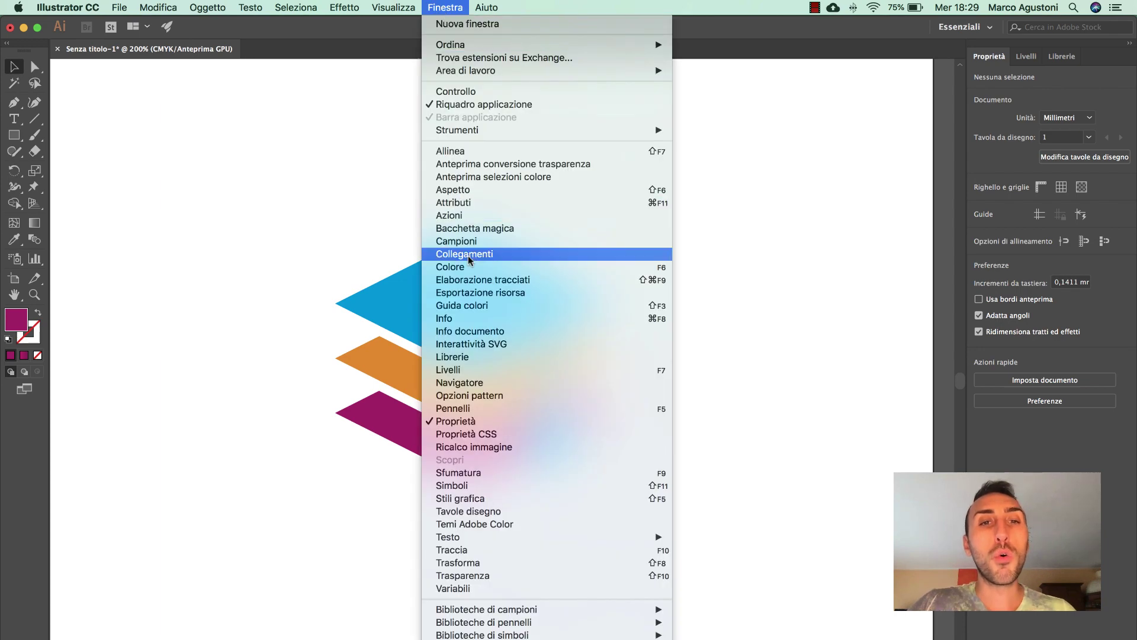
pyautogui.click(485, 267)
# Check the CMYK mix of the blue cap, orange chevron and purple chevron
pyautogui.click(470, 330)
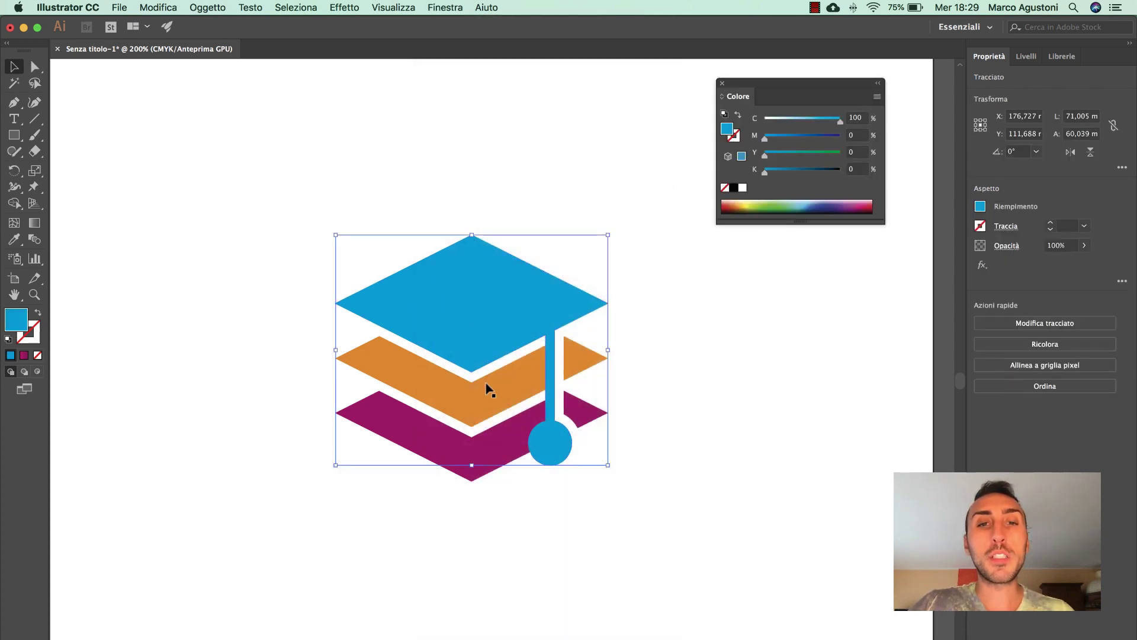
pyautogui.click(495, 389)
pyautogui.click(493, 461)
pyautogui.click(479, 298)
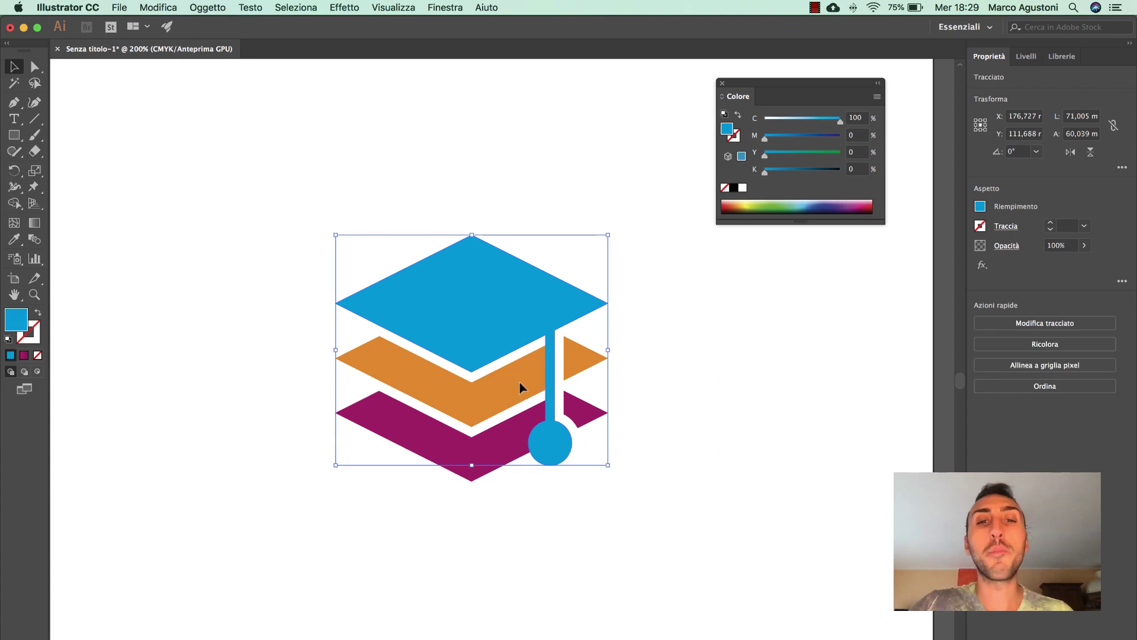
pyautogui.click(504, 460)
pyautogui.click(406, 314)
pyautogui.click(495, 407)
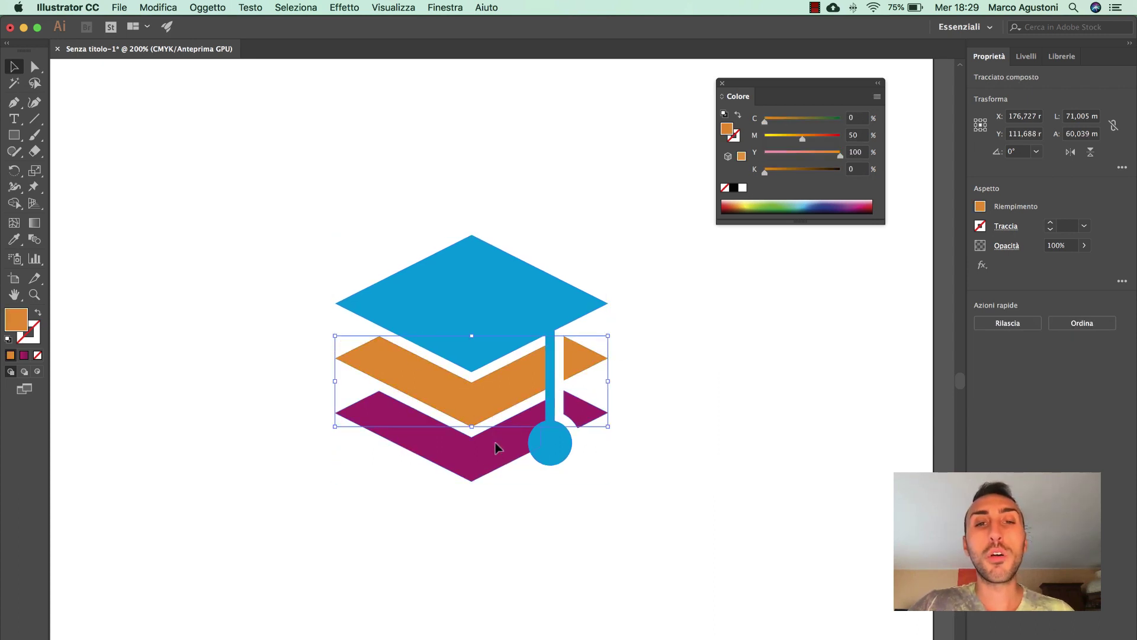
pyautogui.click(495, 443)
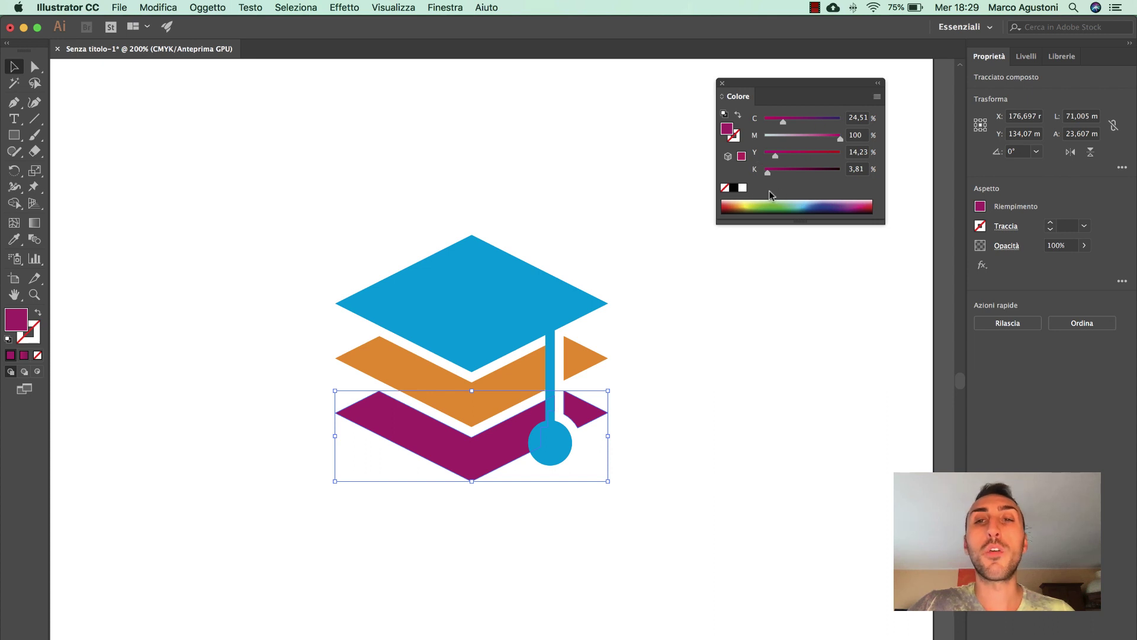
# Recheck each shape's CMYK values, ending on the purple chevron (C 24.51, M 100, Y 14.23, K 3.81), then deselect
pyautogui.click(535, 172)
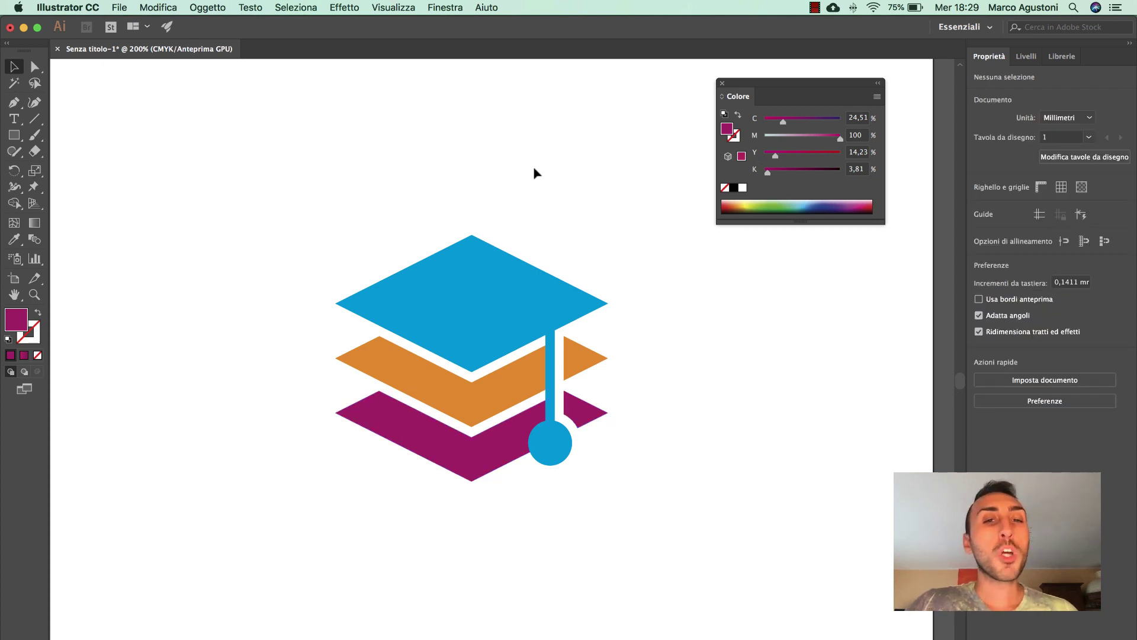
pyautogui.click(438, 312)
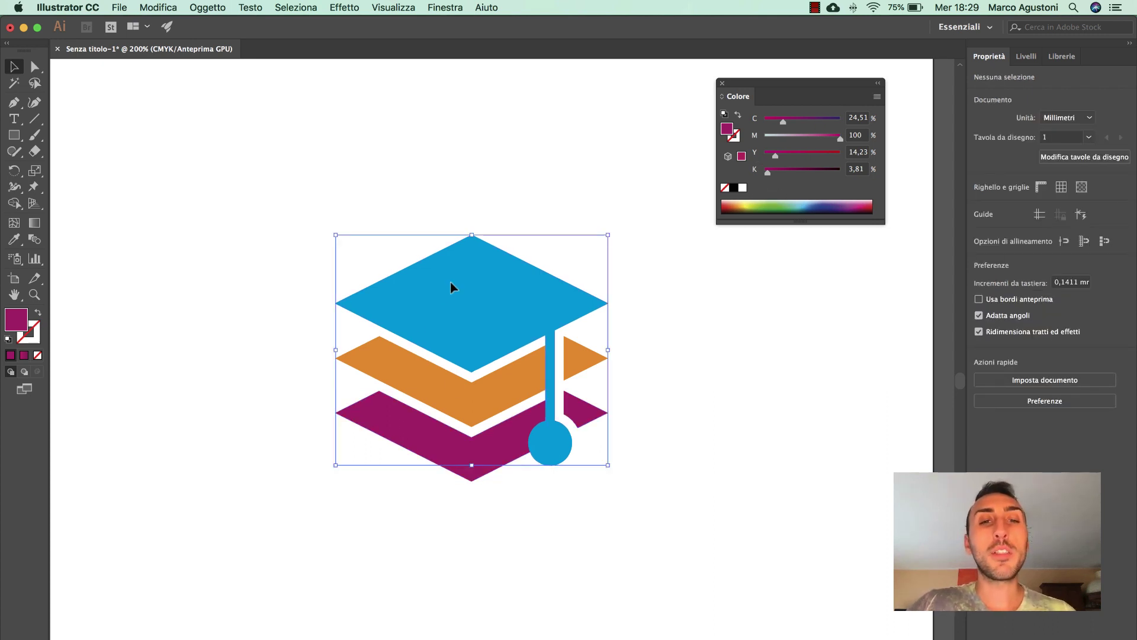
pyautogui.click(469, 396)
pyautogui.click(472, 456)
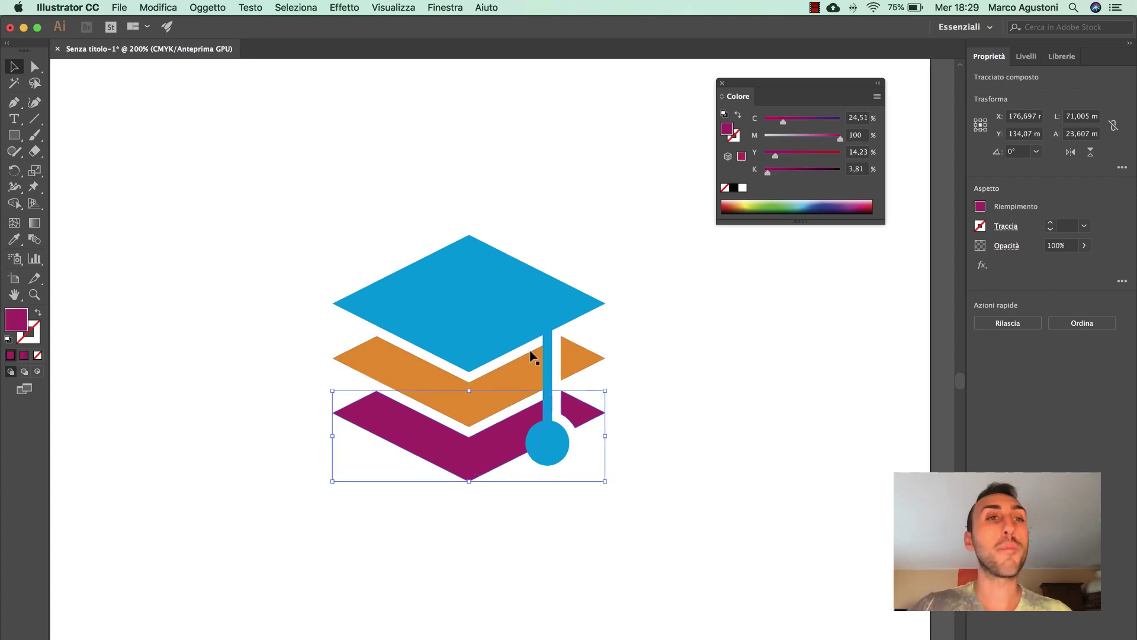
pyautogui.click(388, 187)
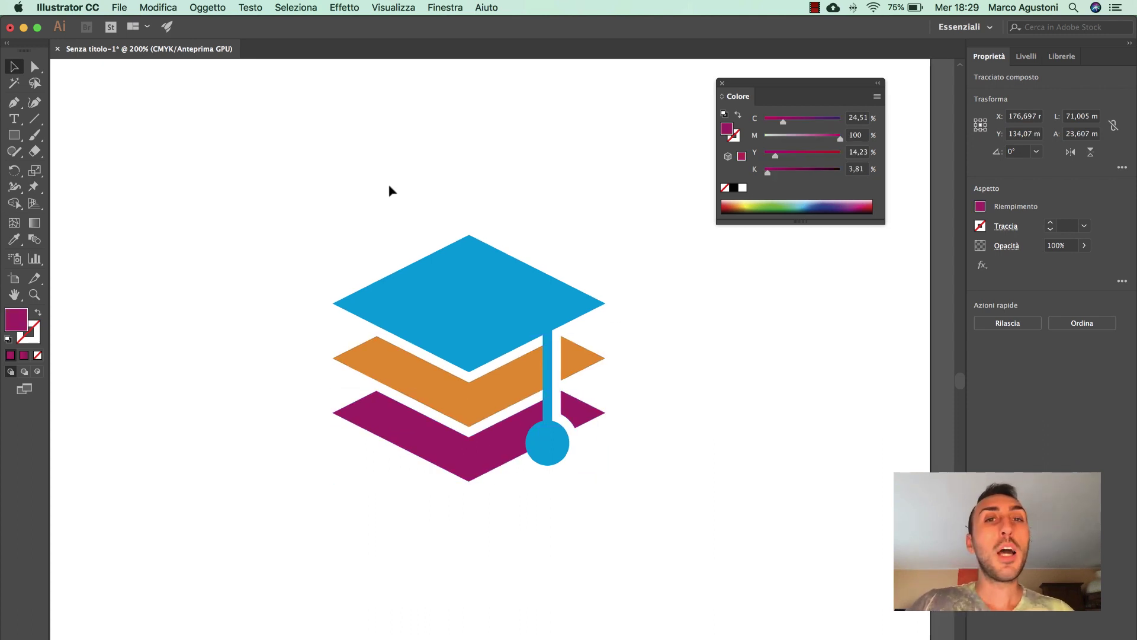
# Show the Campioni (Swatches) panel and make it shorter
pyautogui.click(455, 8)
pyautogui.click(457, 8)
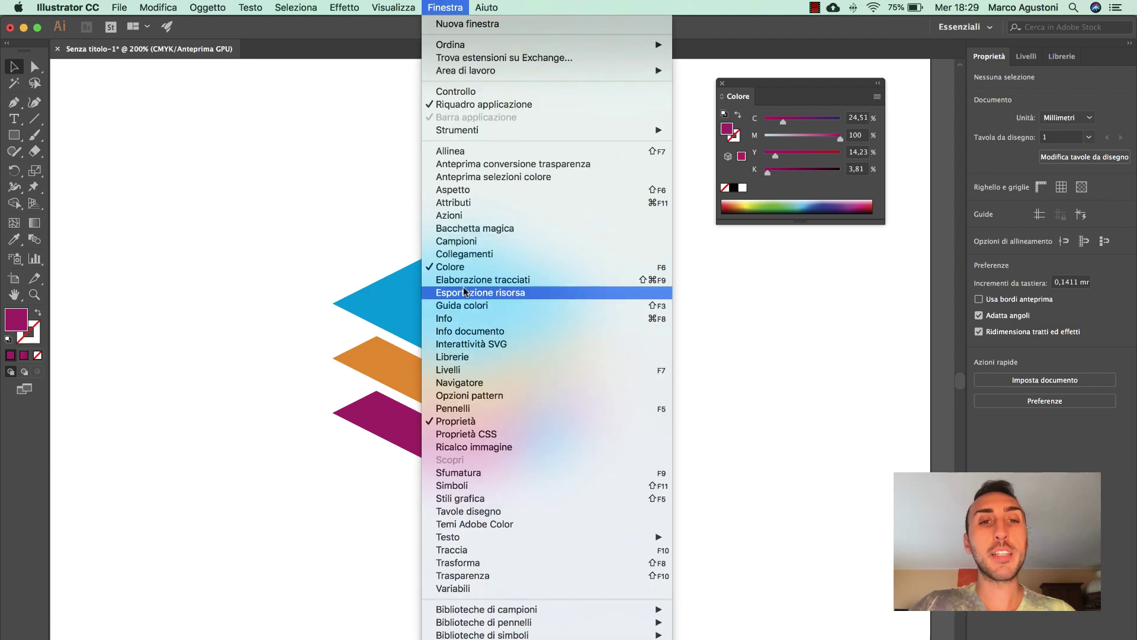
pyautogui.click(467, 241)
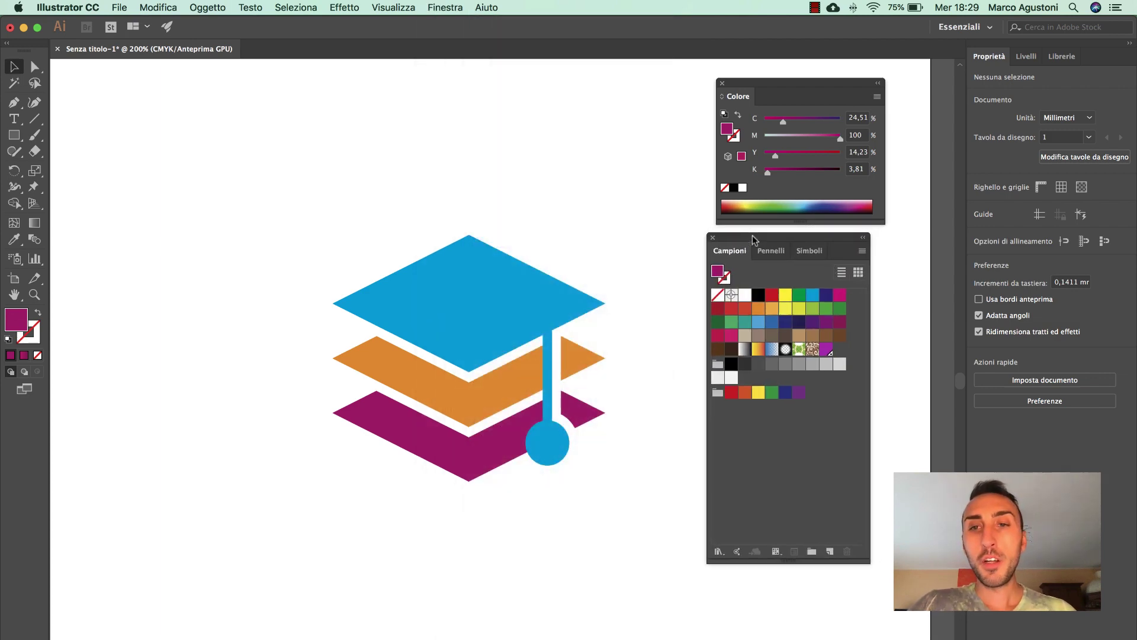
pyautogui.moveTo(763, 558)
pyautogui.mouseDown()
pyautogui.moveTo(763, 496)
pyautogui.moveTo(710, 461)
pyautogui.mouseUp()
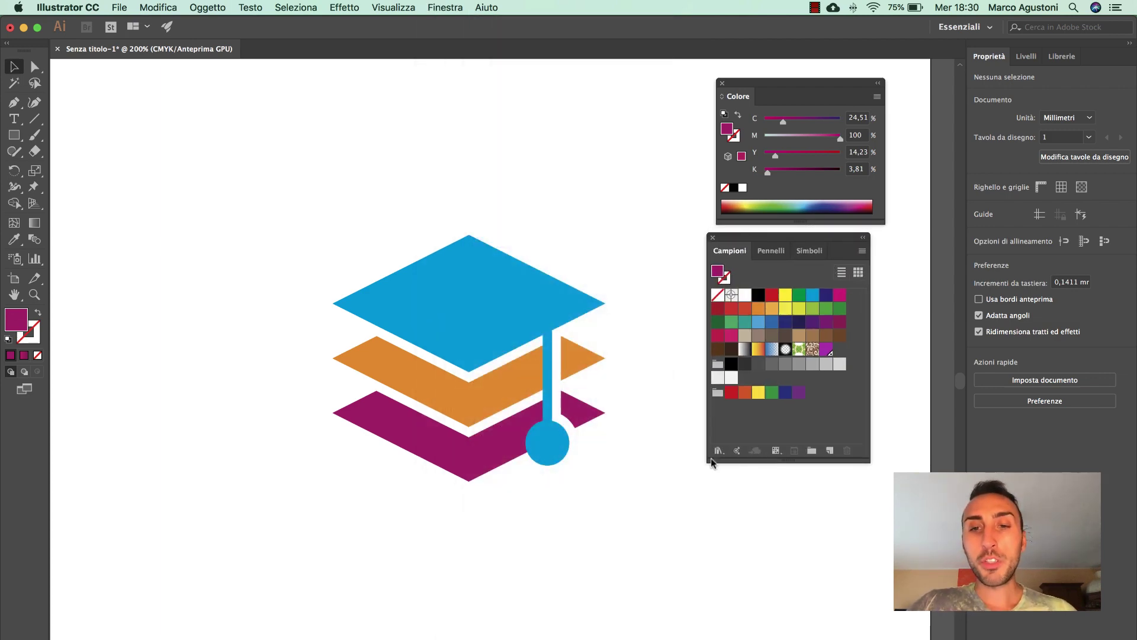
# Open the PANTONE+ Solid Coated swatch library and park it at the top left
pyautogui.click(716, 451)
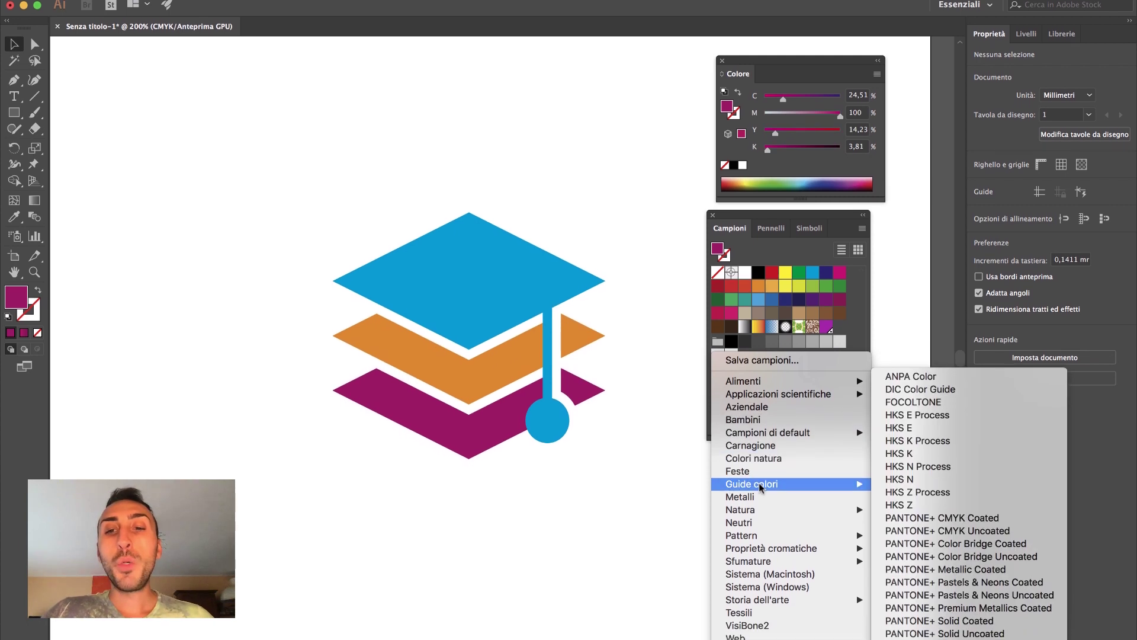
pyautogui.moveTo(751, 436)
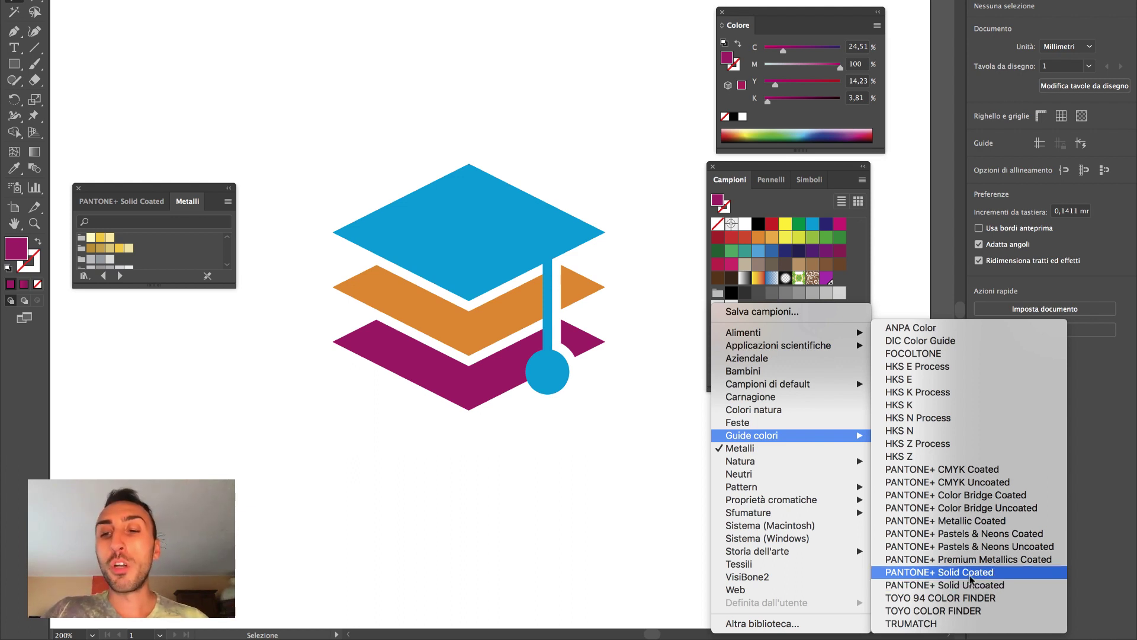
pyautogui.click(971, 572)
pyautogui.moveTo(173, 190); pyautogui.dragTo(190, 13)
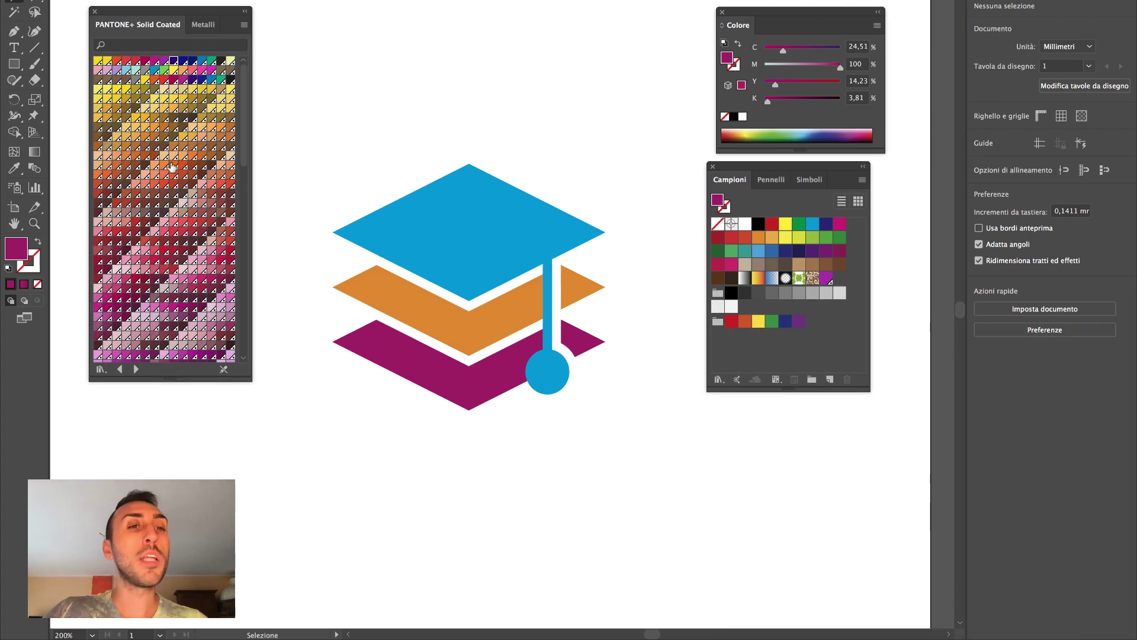
pyautogui.scroll(-10, 168, 172)
pyautogui.scroll(-5, 160, 127)
pyautogui.scroll(15, 159, 148)
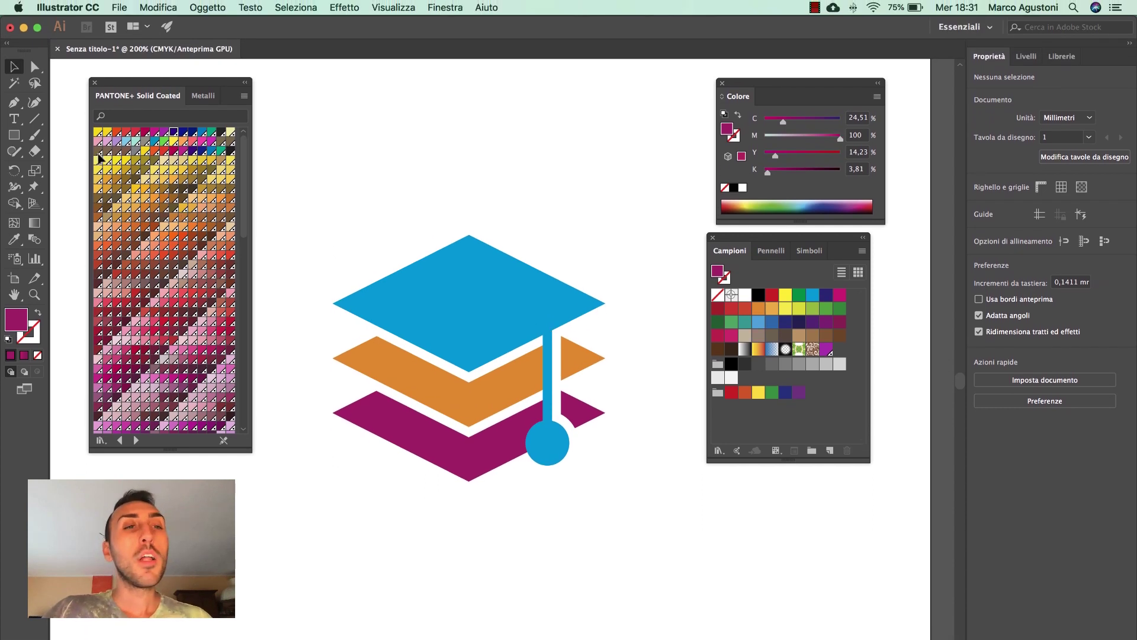
# Draw a test rectangle above the logo filled with PANTONE Process Blue C
pyautogui.press('m')
pyautogui.moveTo(329, 87); pyautogui.dragTo(495, 173)
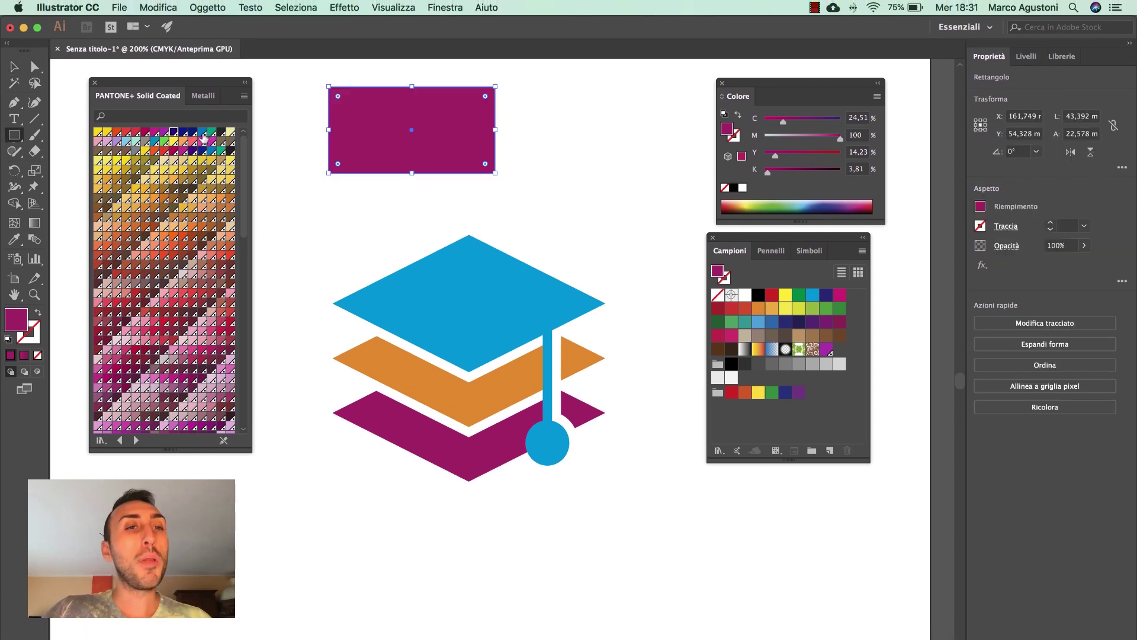
pyautogui.click(202, 131)
pyautogui.press('v')
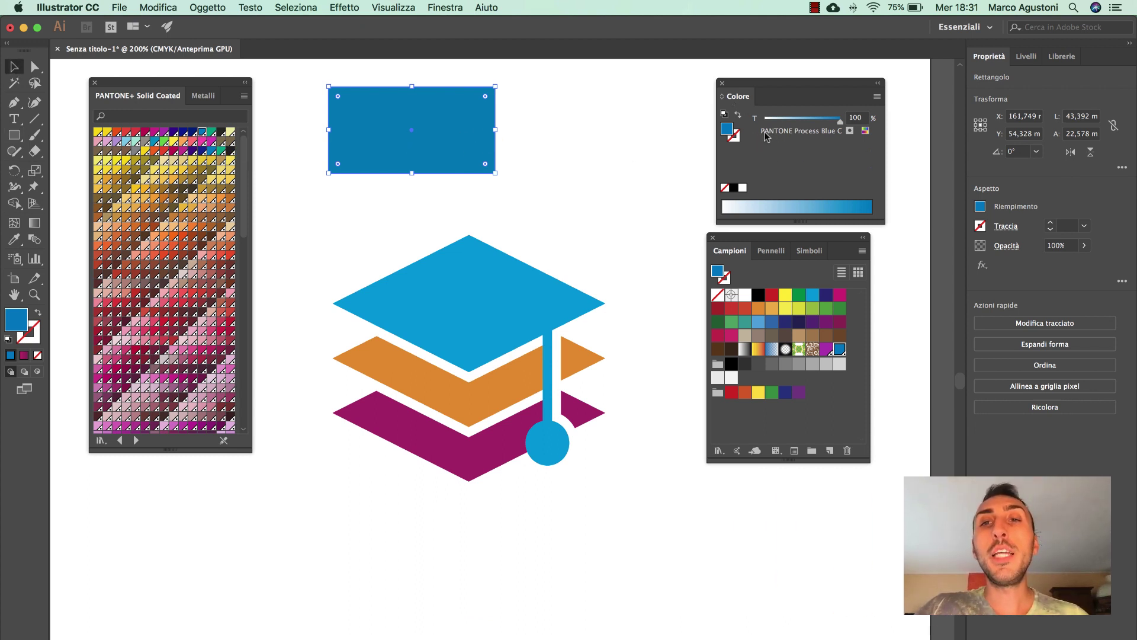
pyautogui.moveTo(384, 128); pyautogui.dragTo(353, 143)
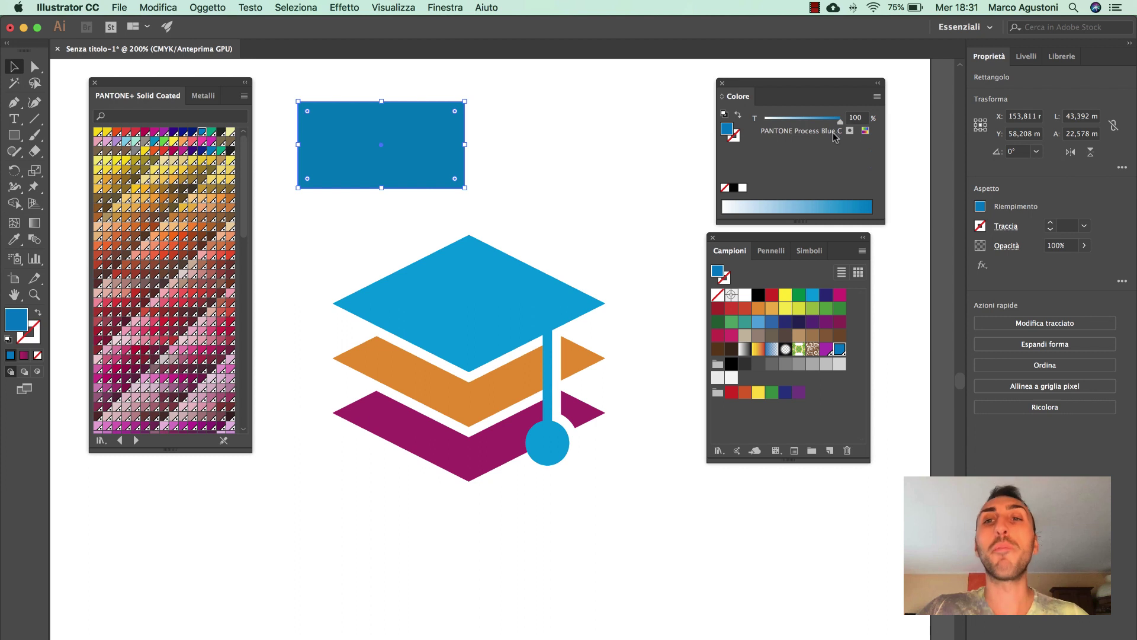
# Delete the blue test rectangle and close the PANTONE+ Solid Coated library
pyautogui.click(581, 202)
pyautogui.moveTo(424, 154); pyautogui.dragTo(383, 145)
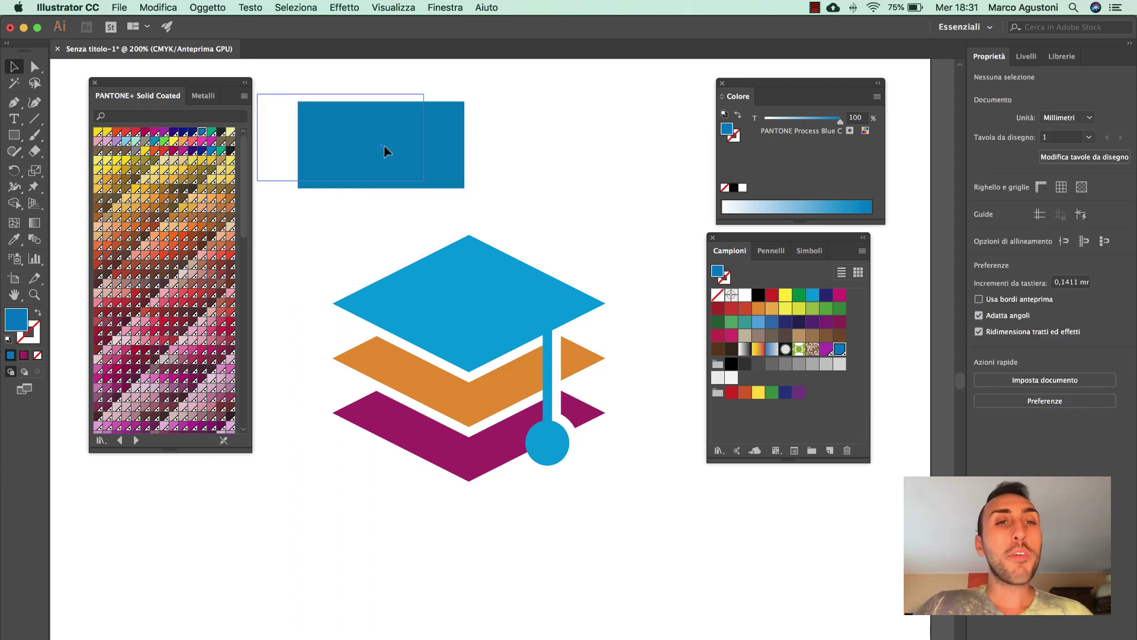
pyautogui.press('Delete')
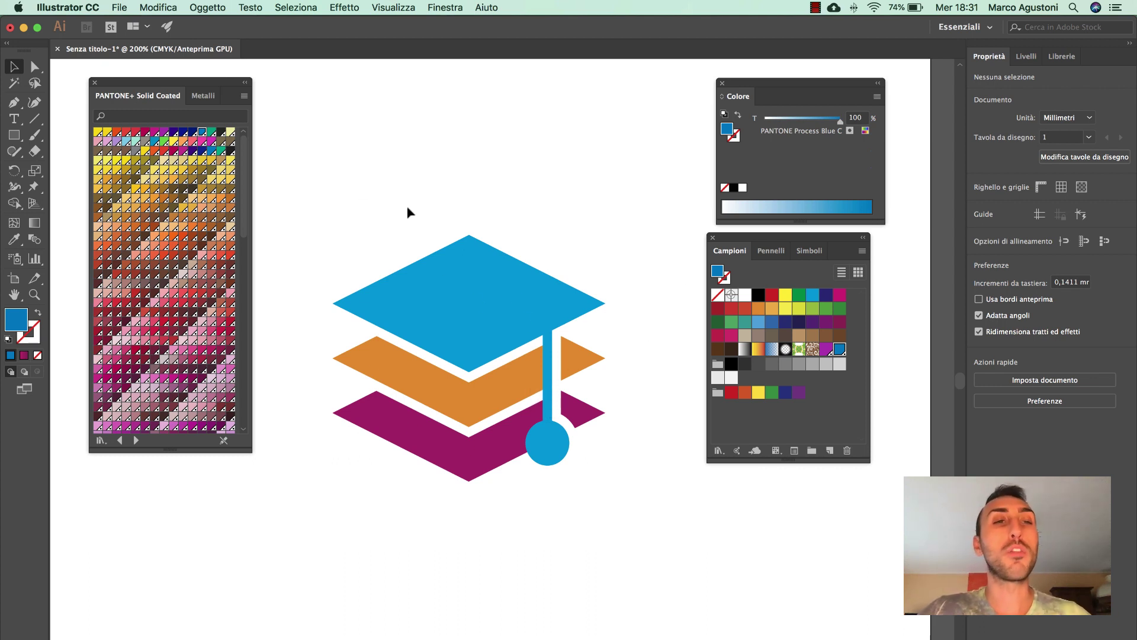
pyautogui.click(95, 82)
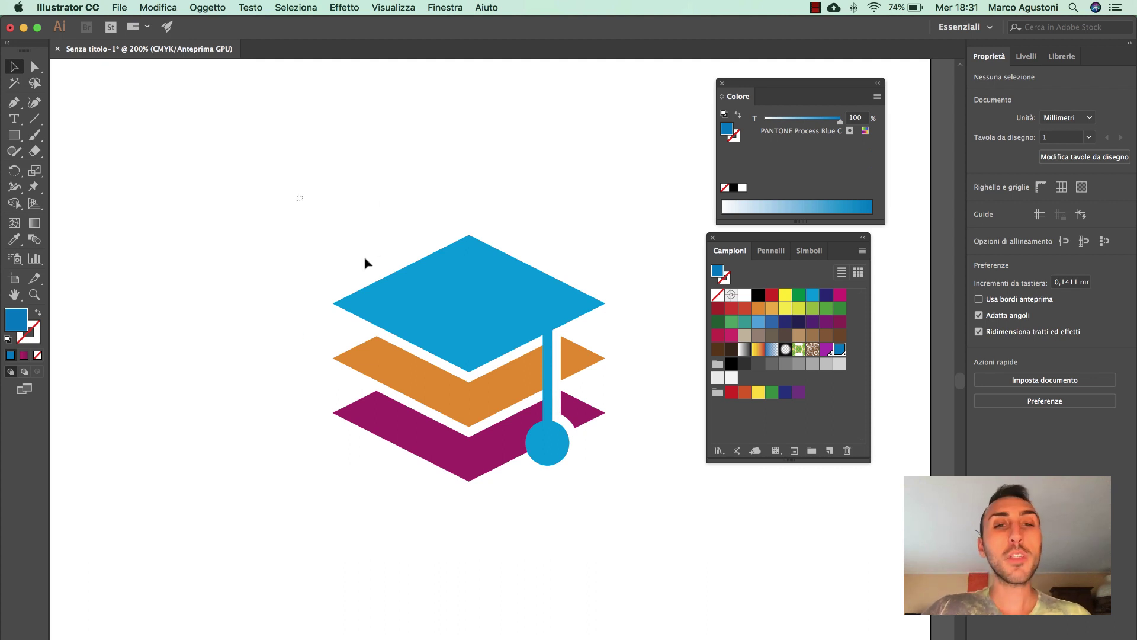
# Select the whole logo and open Ricolora grafica, moving the dialog clear of the artwork
pyautogui.moveTo(298, 196); pyautogui.dragTo(642, 540)
pyautogui.click(170, 7)
pyautogui.moveTo(179, 228)
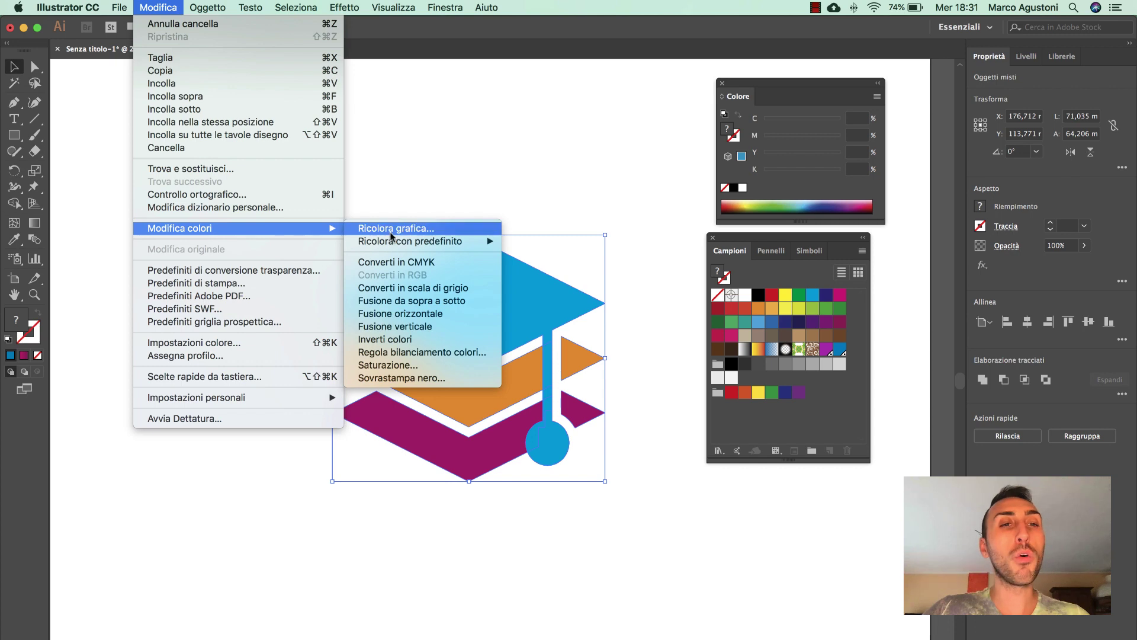
pyautogui.click(391, 231)
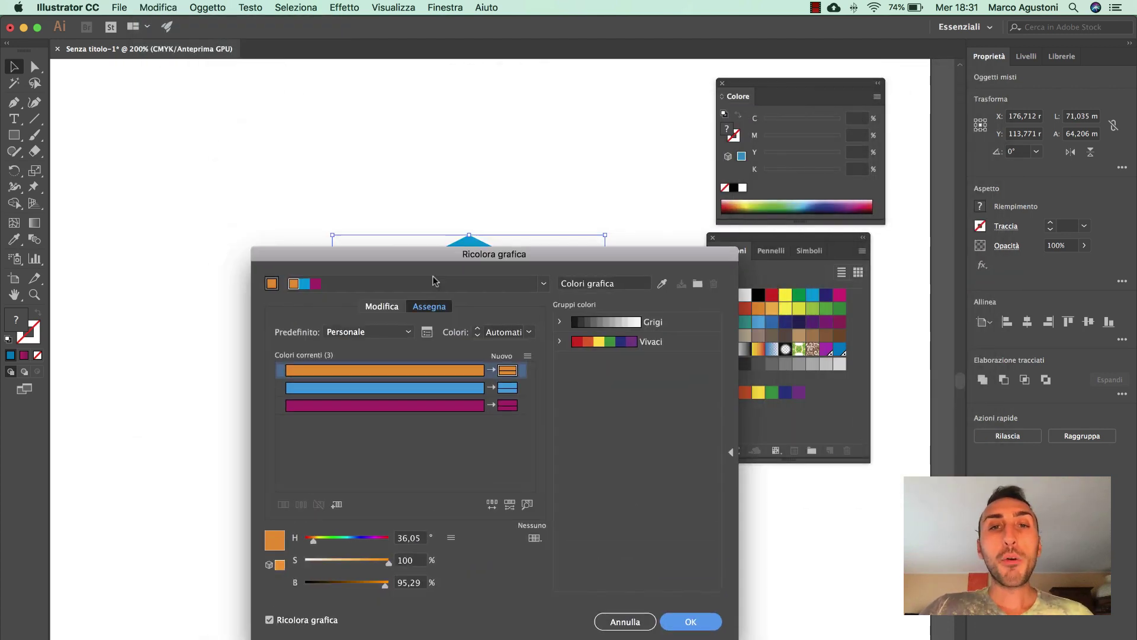
pyautogui.moveTo(409, 254)
pyautogui.mouseDown()
pyautogui.moveTo(196, 73)
pyautogui.moveTo(296, 90)
pyautogui.mouseUp()
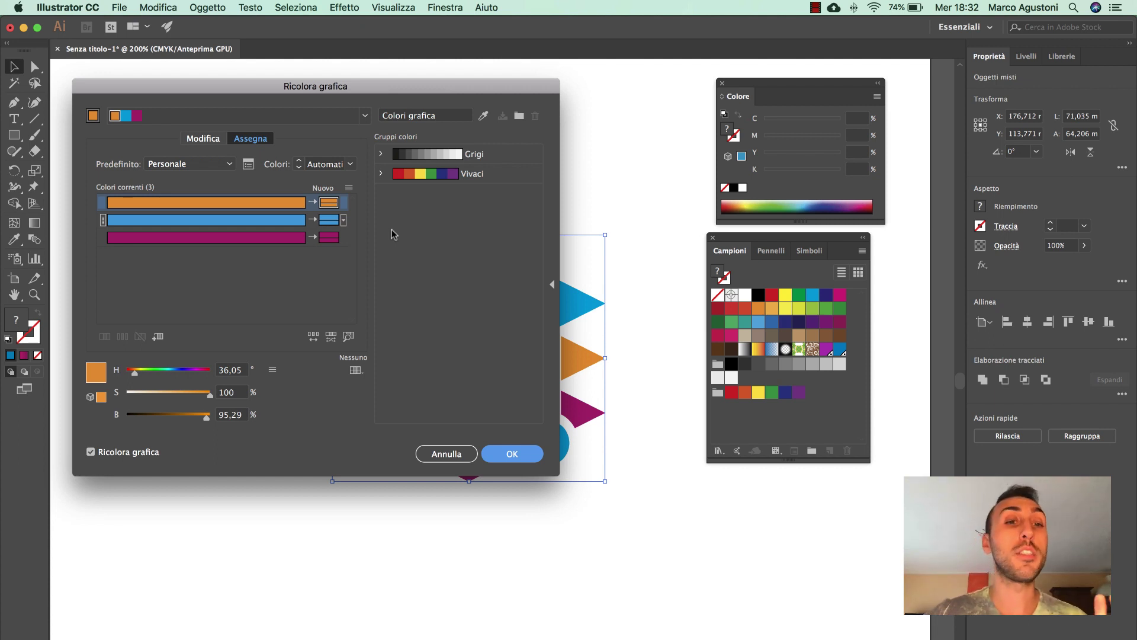
pyautogui.moveTo(255, 89); pyautogui.dragTo(789, 26)
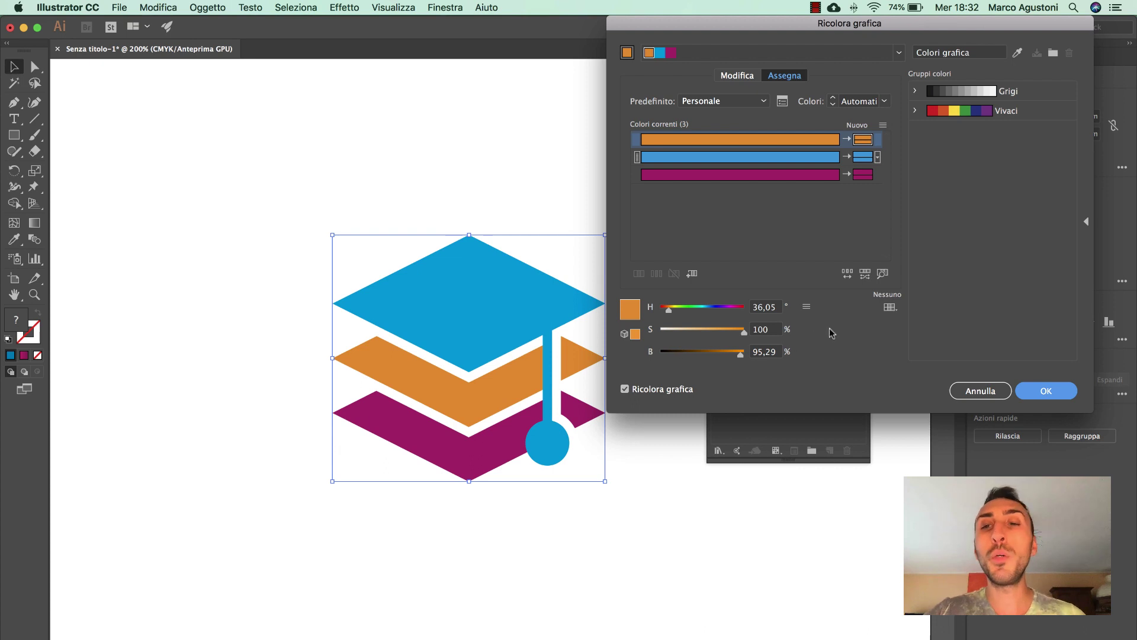
# Limit the recolouring to the PANTONE+ Solid Coated library and apply it
pyautogui.click(890, 307)
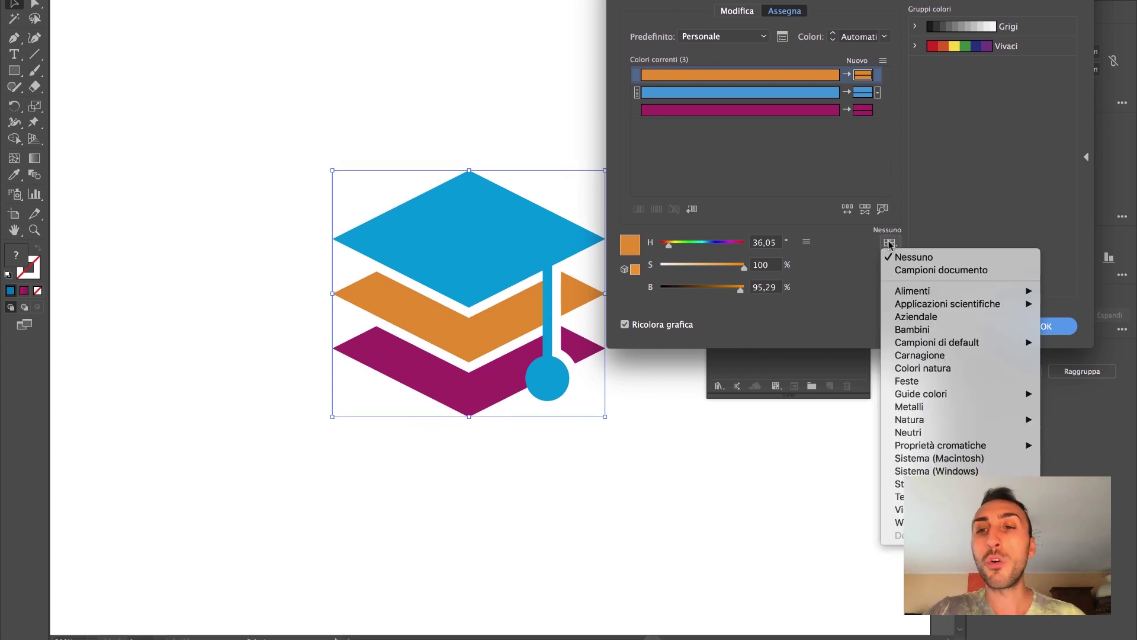
pyautogui.moveTo(922, 393)
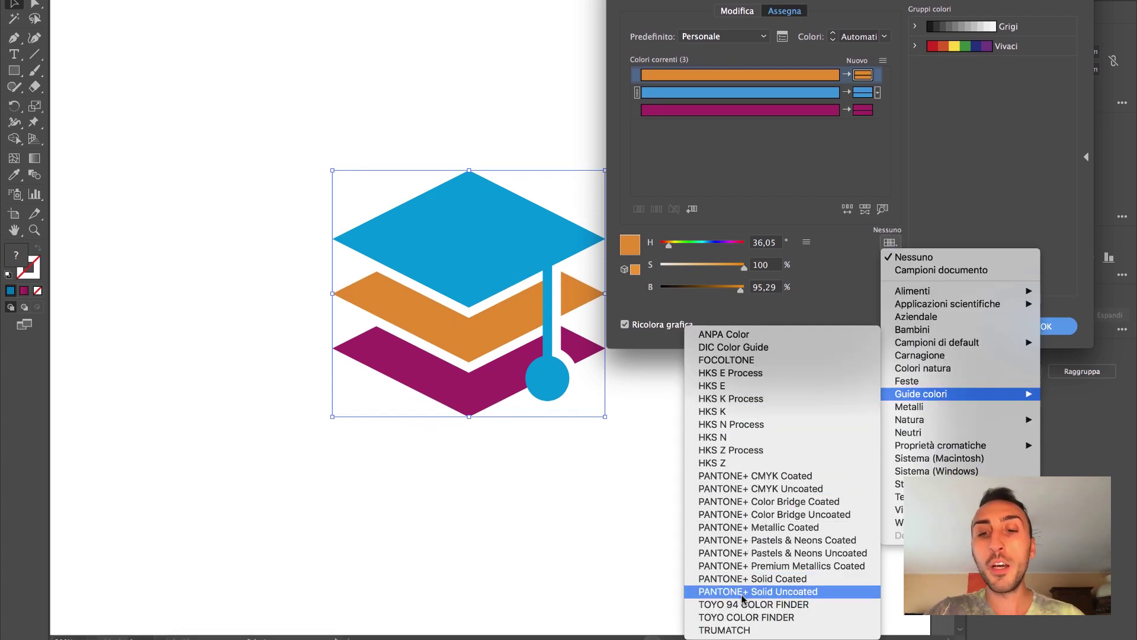
pyautogui.click(743, 579)
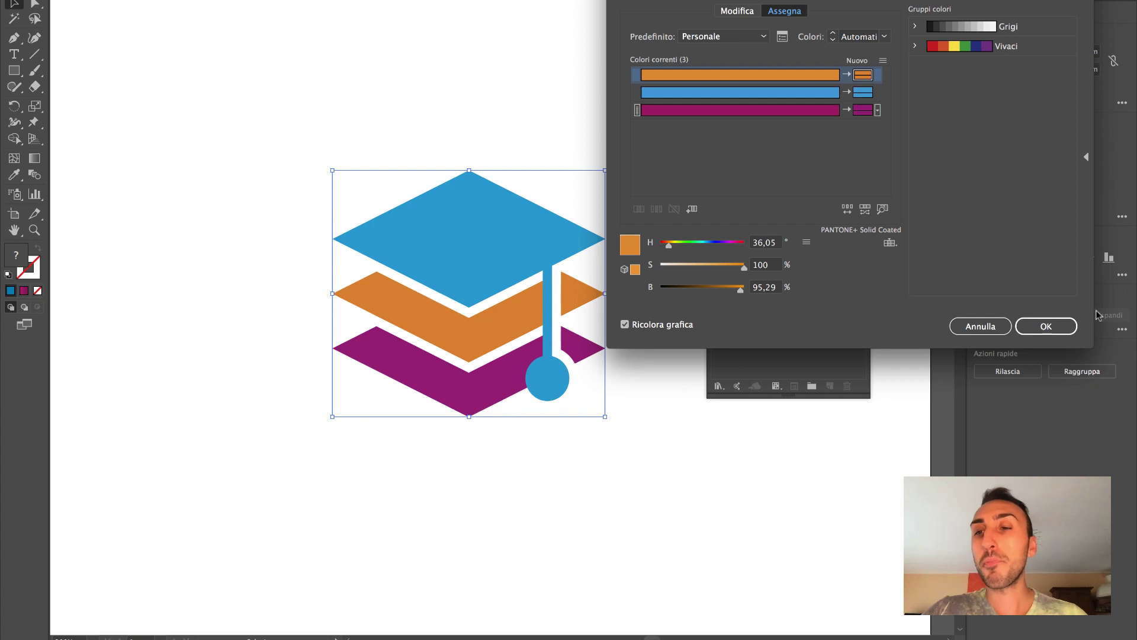
pyautogui.click(1057, 329)
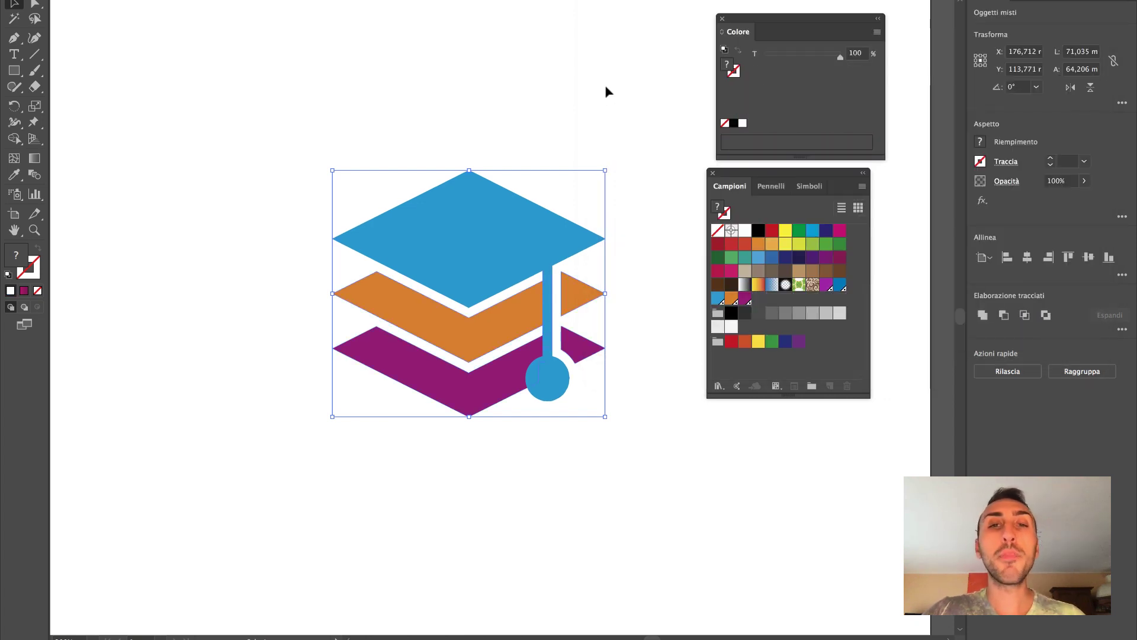
# Verify the new fills: cap PANTONE 299 C, chevrons PANTONE 144 C and 241 C
pyautogui.click(467, 203)
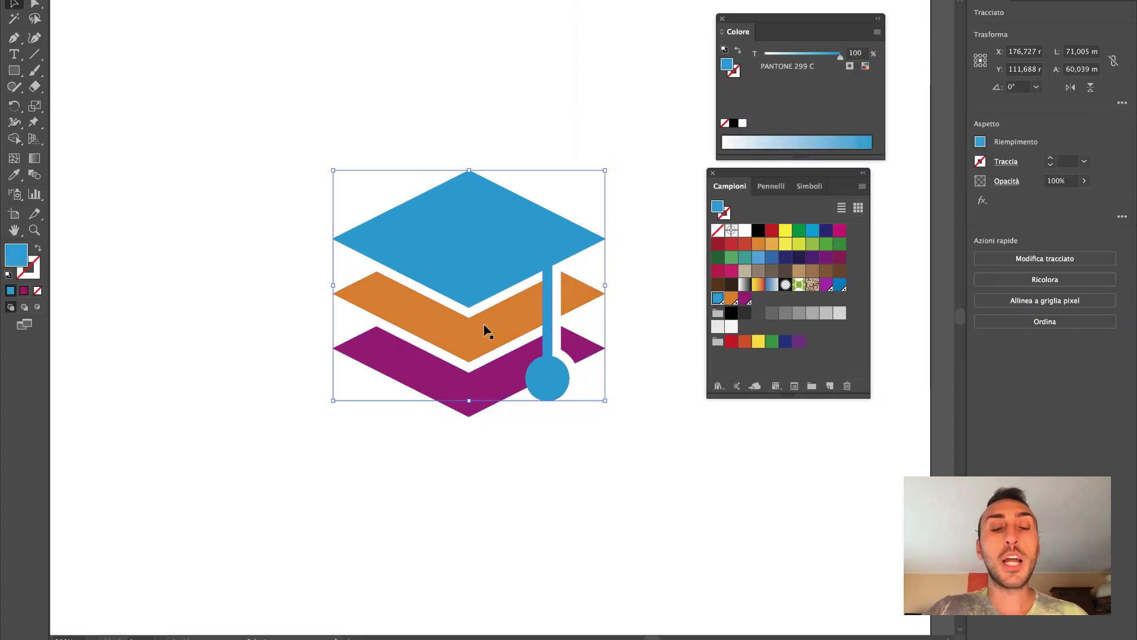
pyautogui.click(486, 330)
pyautogui.click(485, 386)
pyautogui.click(486, 243)
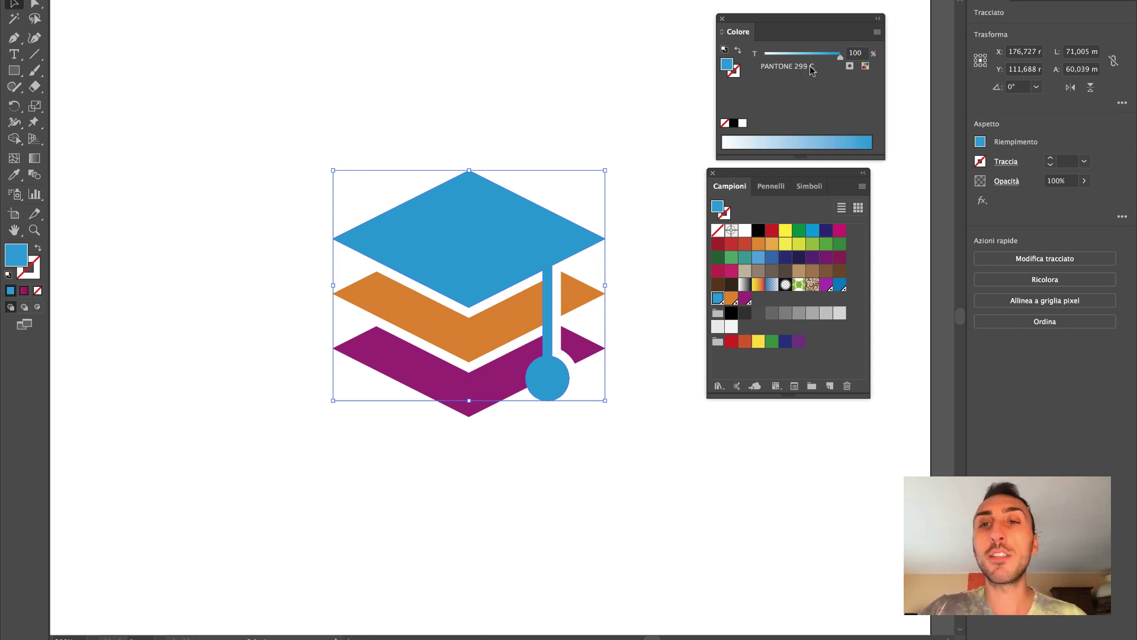
pyautogui.click(507, 310)
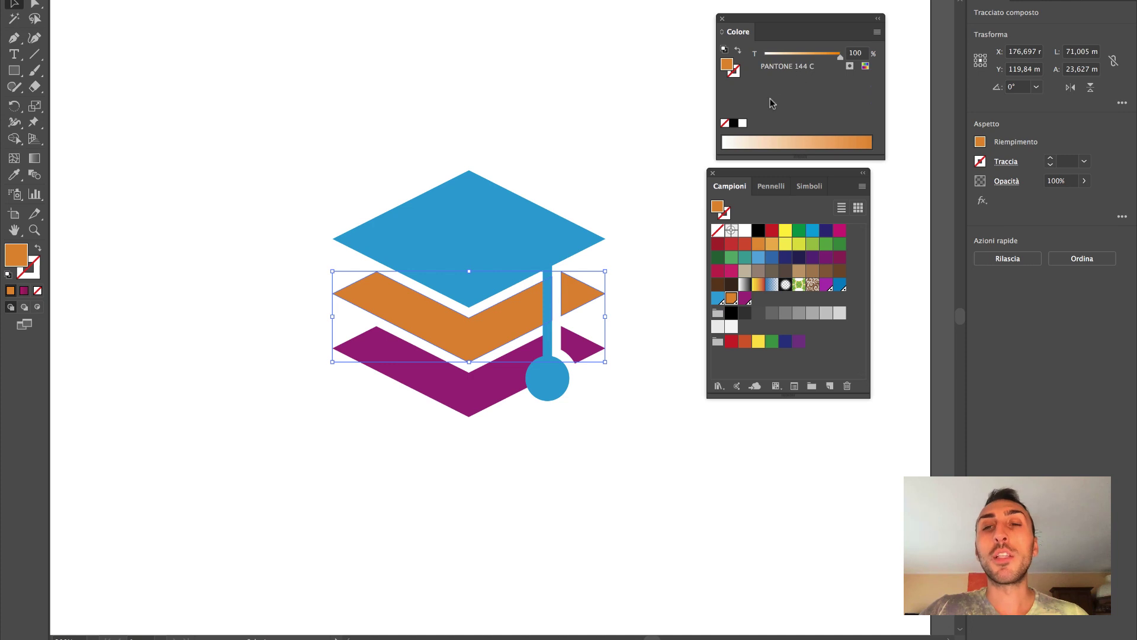
pyautogui.click(504, 393)
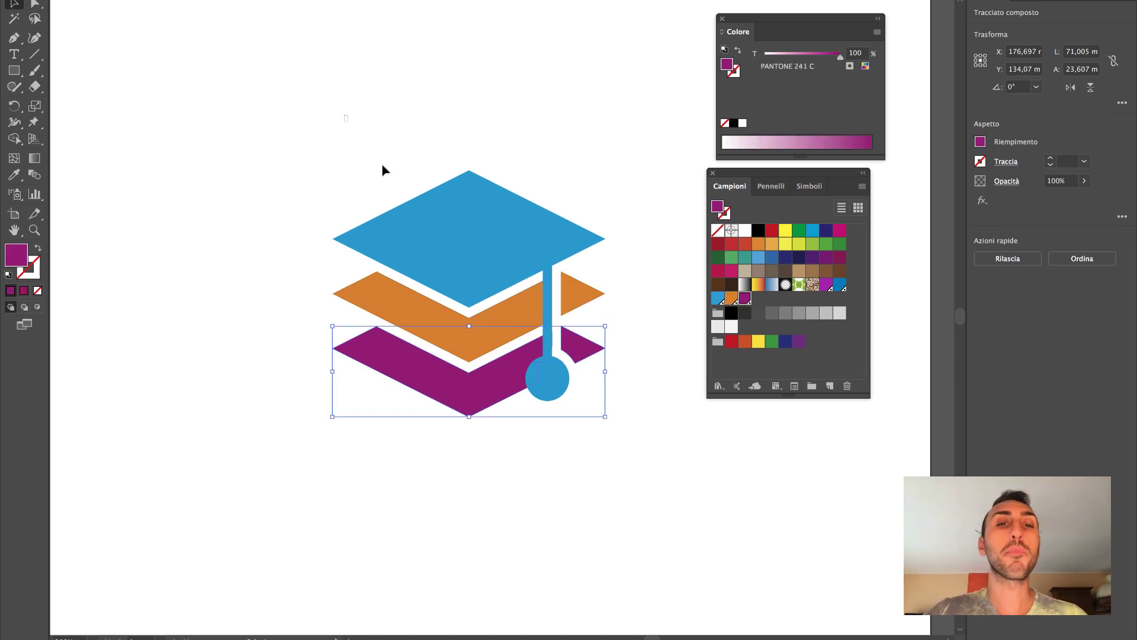
# Move the whole three-shape logo up and to the left, then reselect it
pyautogui.moveTo(381, 170); pyautogui.dragTo(619, 453)
pyautogui.moveTo(541, 288); pyautogui.dragTo(422, 213)
pyautogui.click(569, 228)
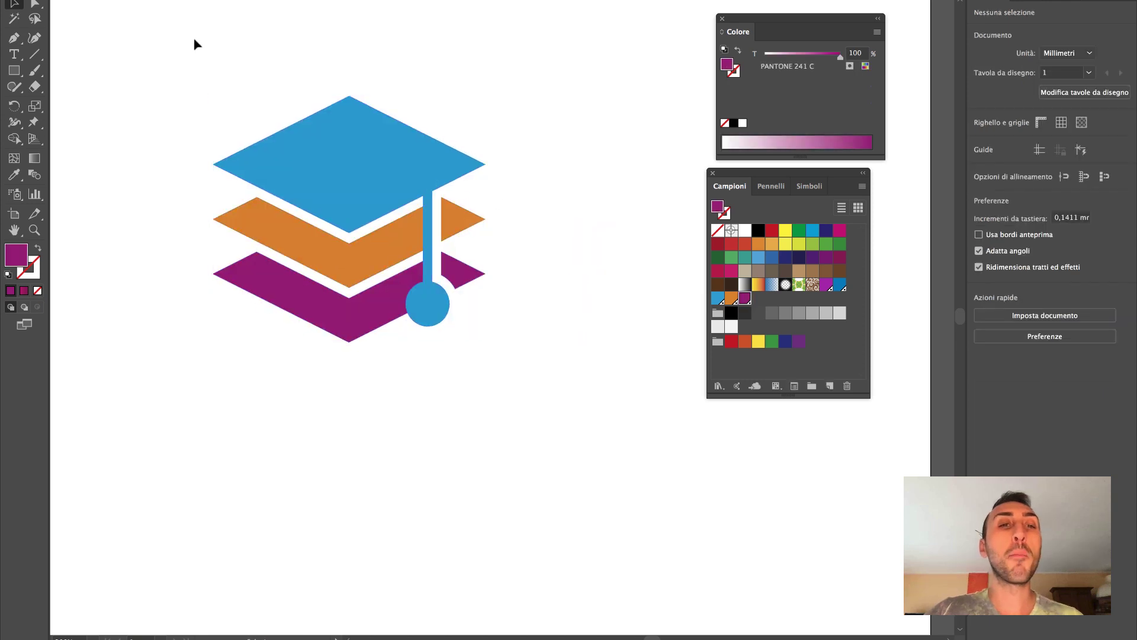
pyautogui.moveTo(226, 57); pyautogui.dragTo(382, 285)
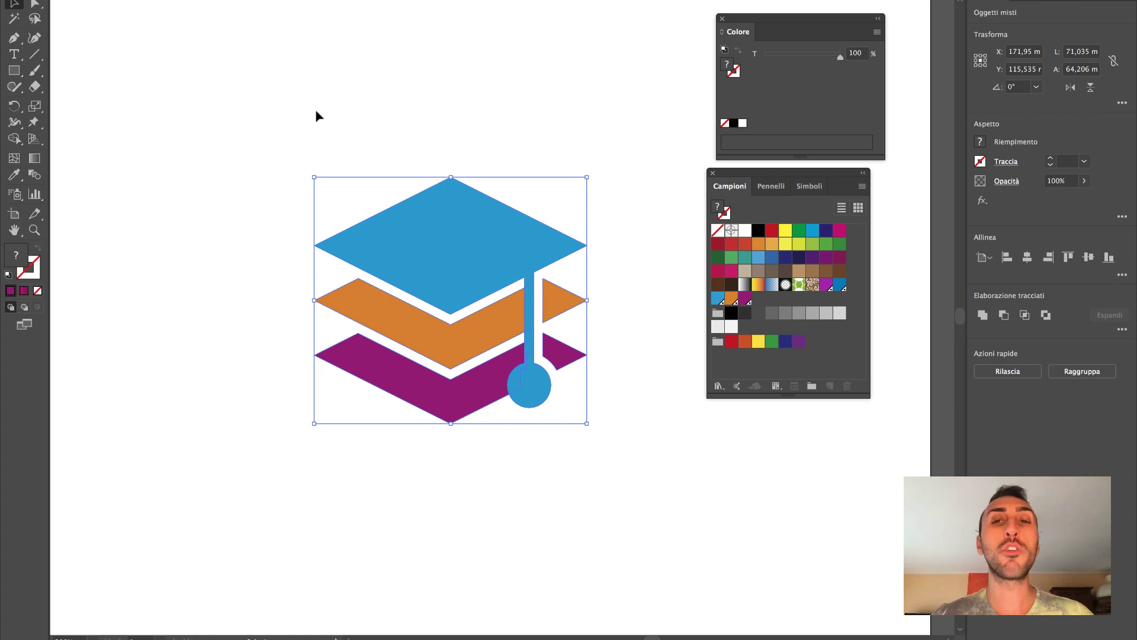
# Select all artwork and reopen Ricolora grafica with no colour library limit
pyautogui.click(321, 113)
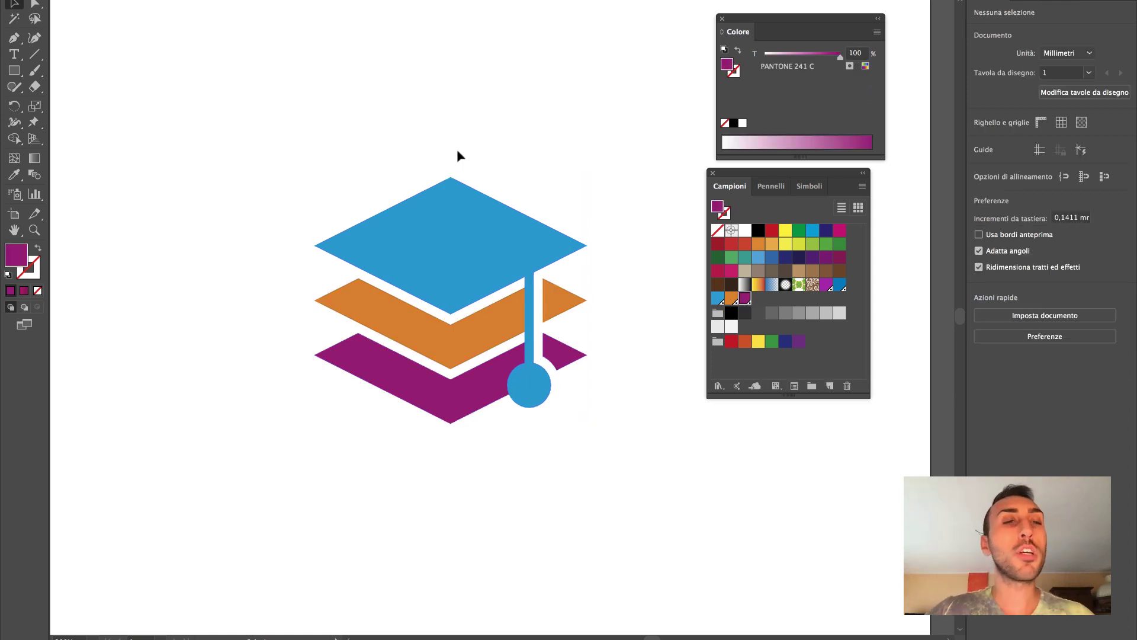
pyautogui.hotkey('ctrl', 'a')
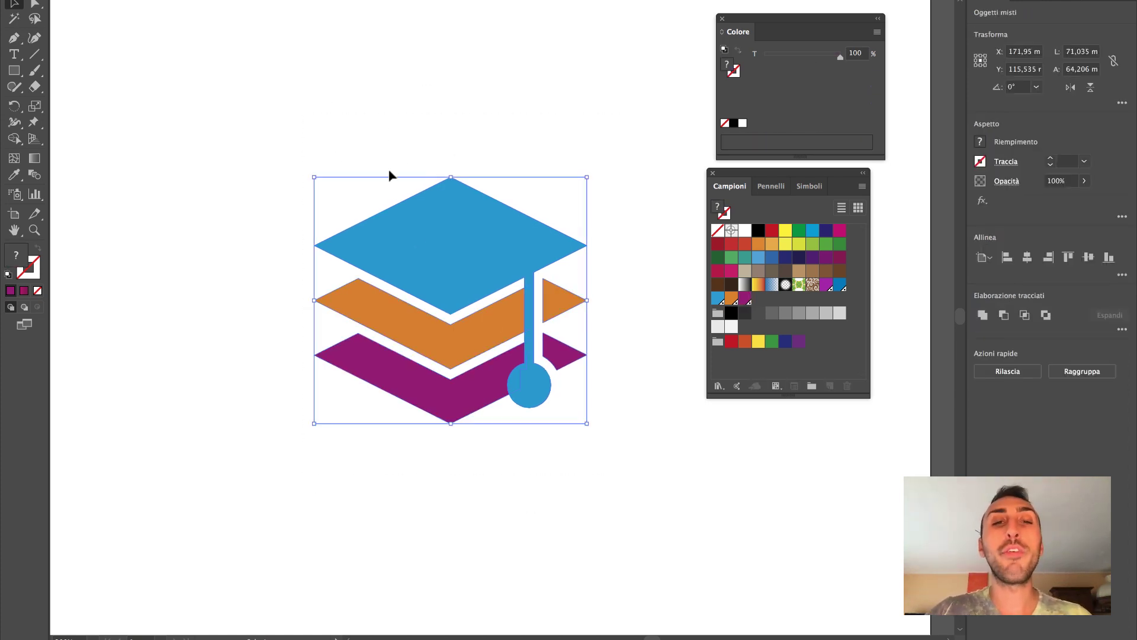
pyautogui.click(195, 1)
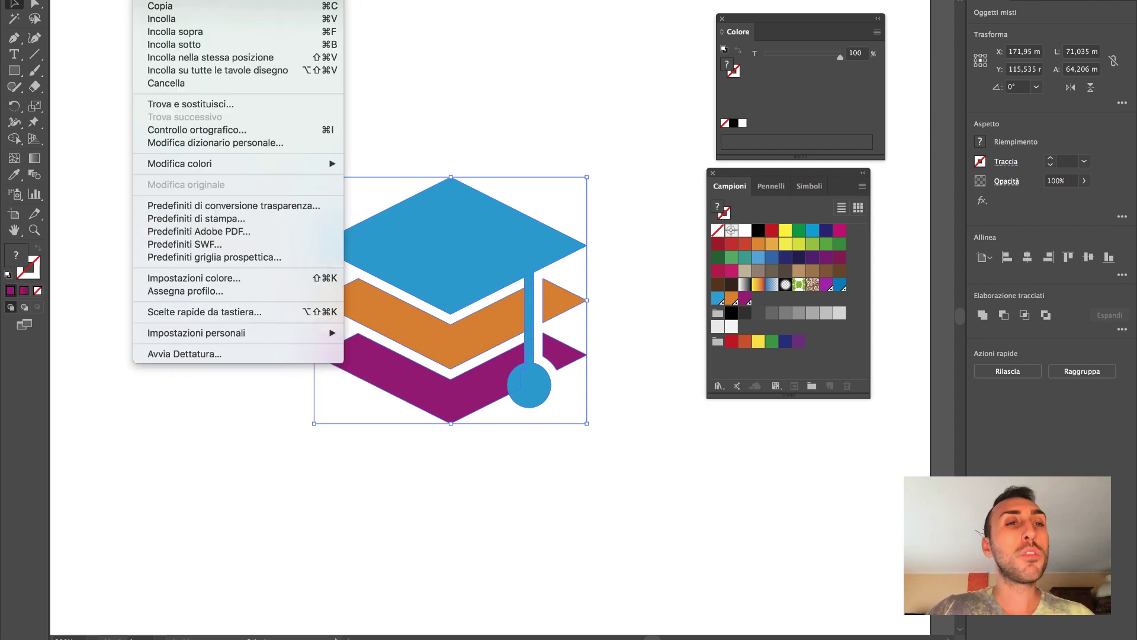
pyautogui.moveTo(180, 163)
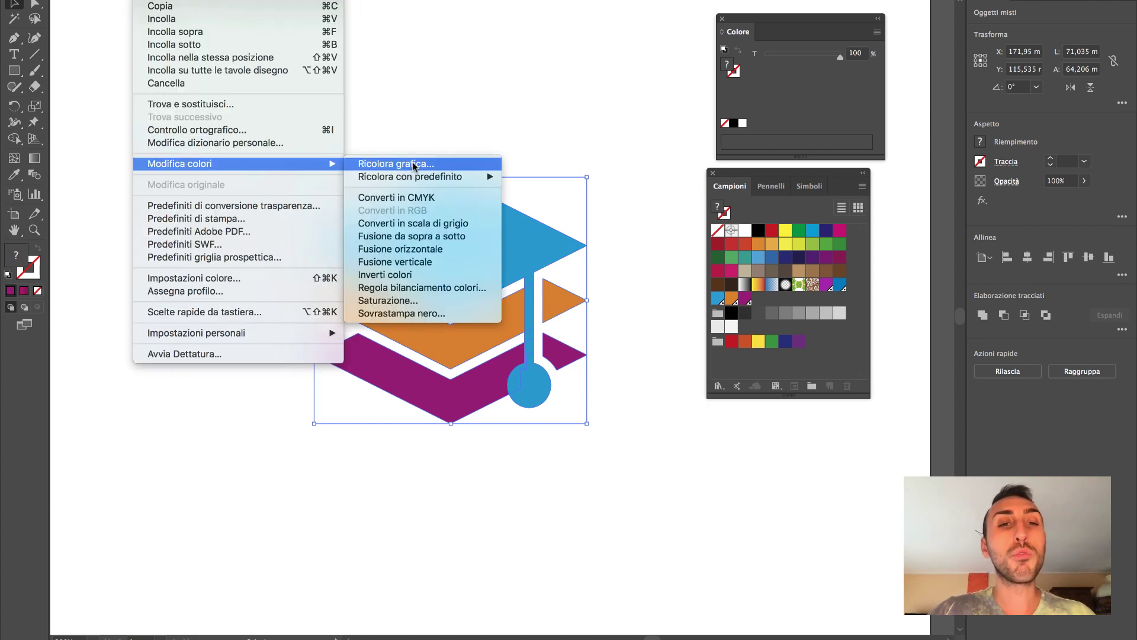
pyautogui.click(413, 167)
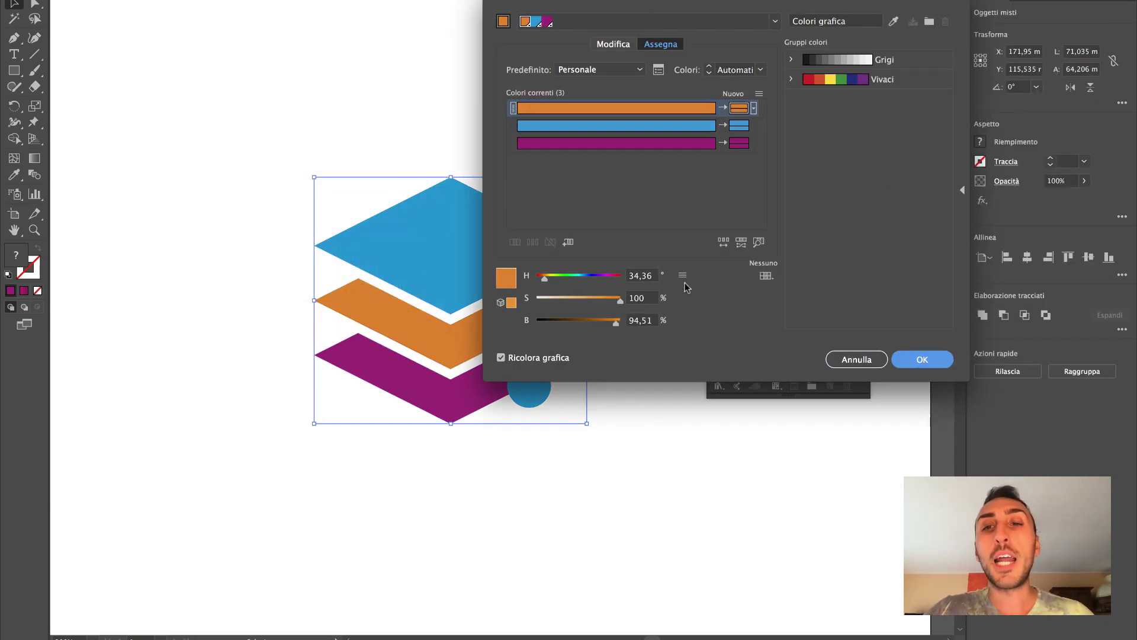
pyautogui.click(760, 278)
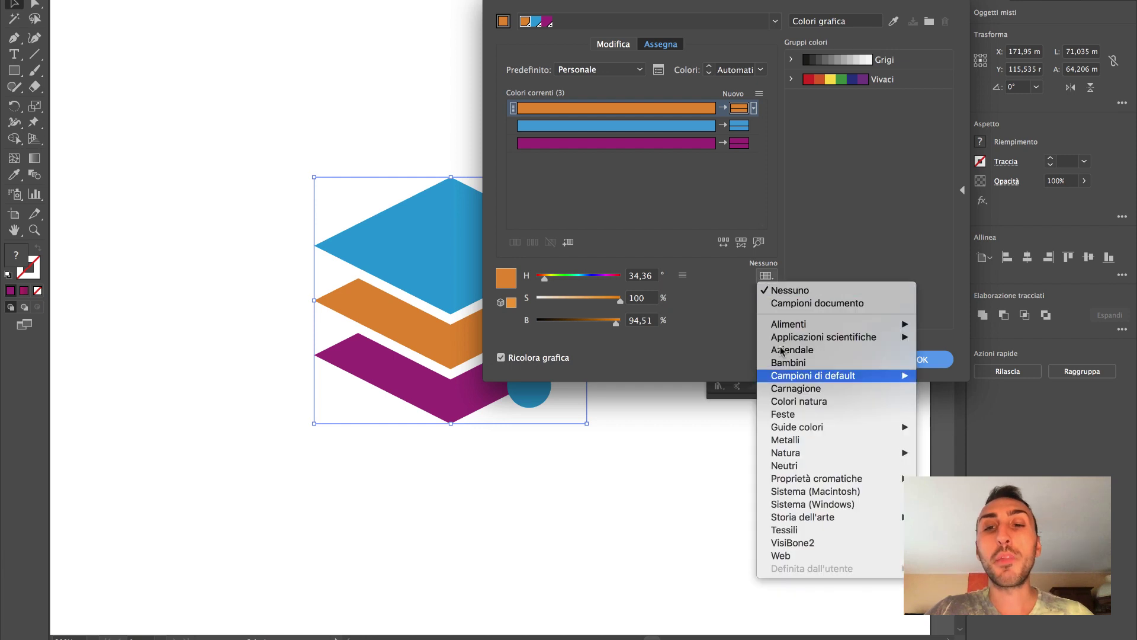
pyautogui.click(724, 330)
pyautogui.moveTo(723, 9)
pyautogui.mouseDown()
pyautogui.moveTo(629, 27)
pyautogui.moveTo(441, 18)
pyautogui.mouseUp()
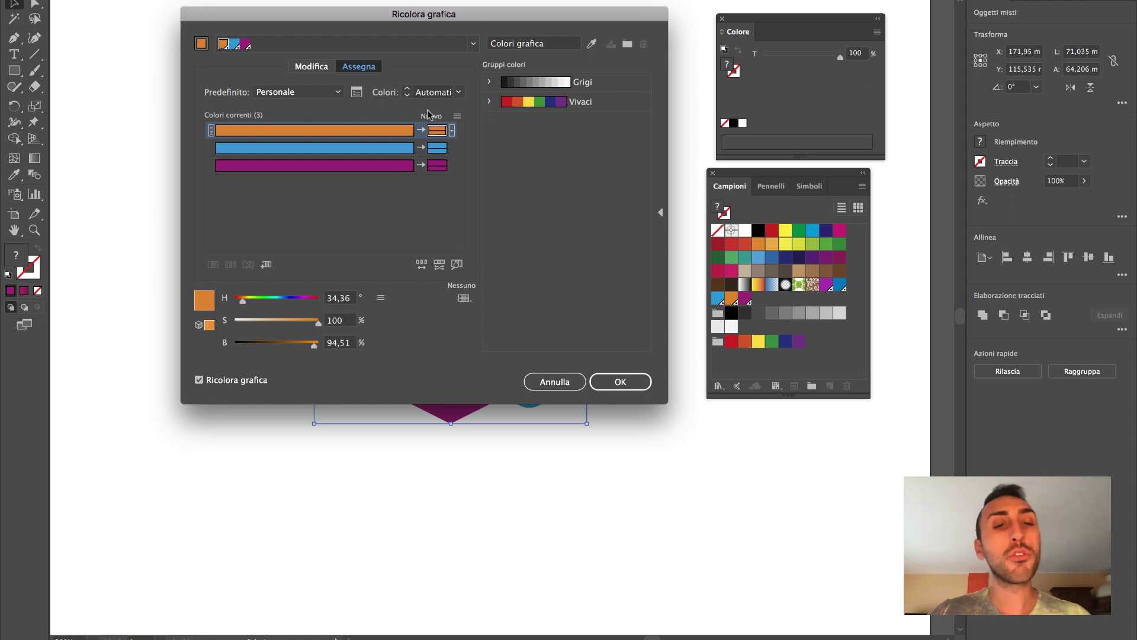